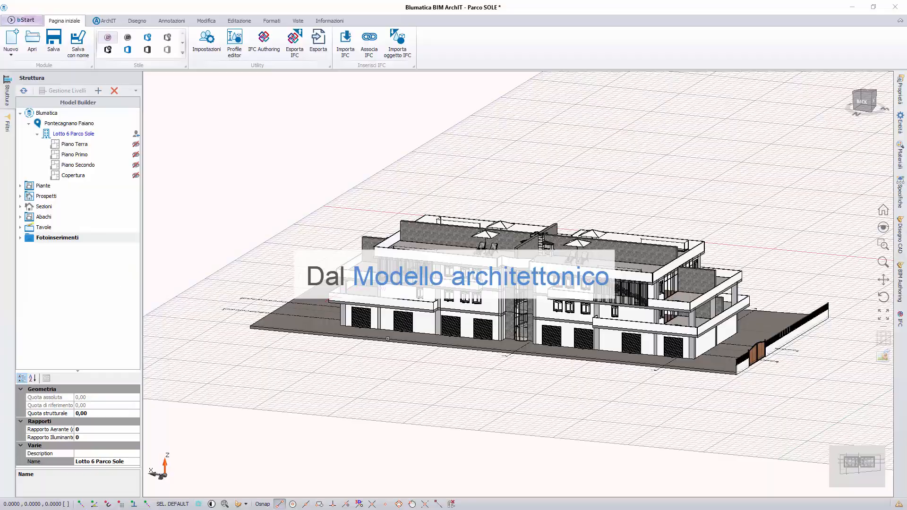
Add a new photo insertion to the Fotoinserimenti group of the project structure.
middle_drag(506, 377, 395, 371)
scroll(241, 300, up, 3)
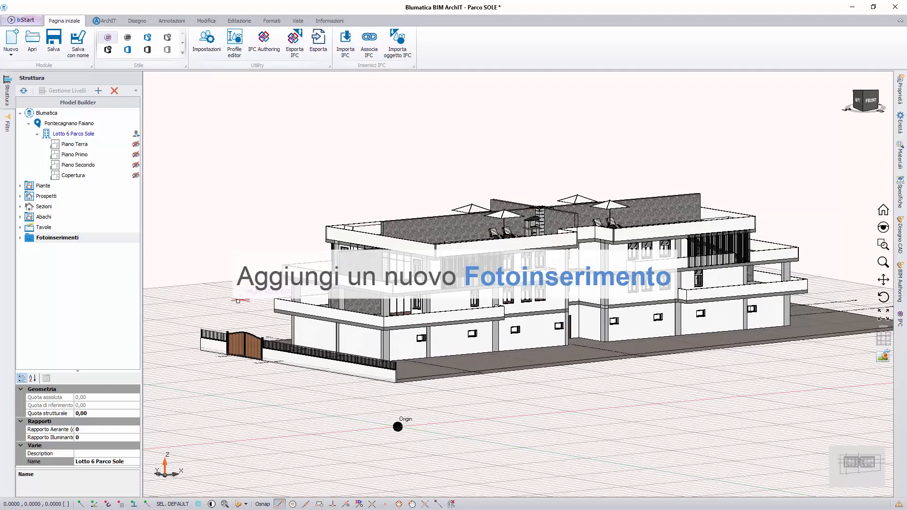
click(46, 240)
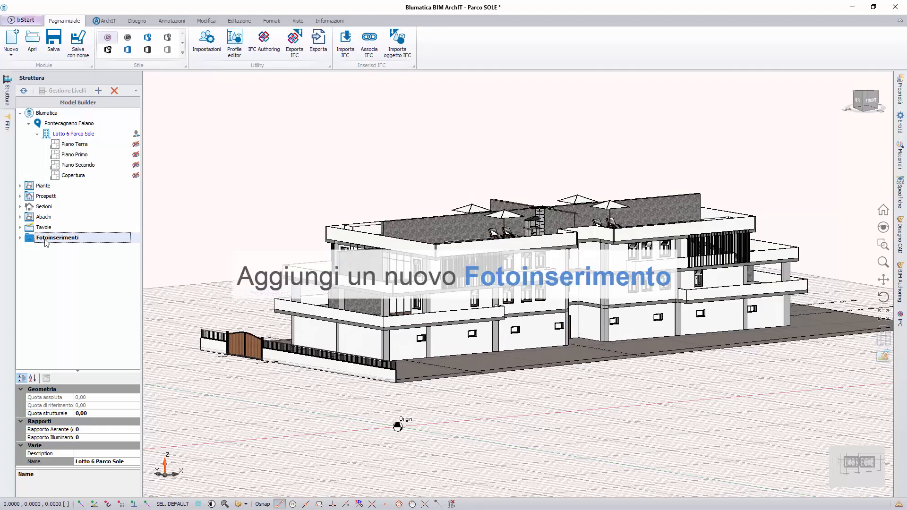
right_click(46, 239)
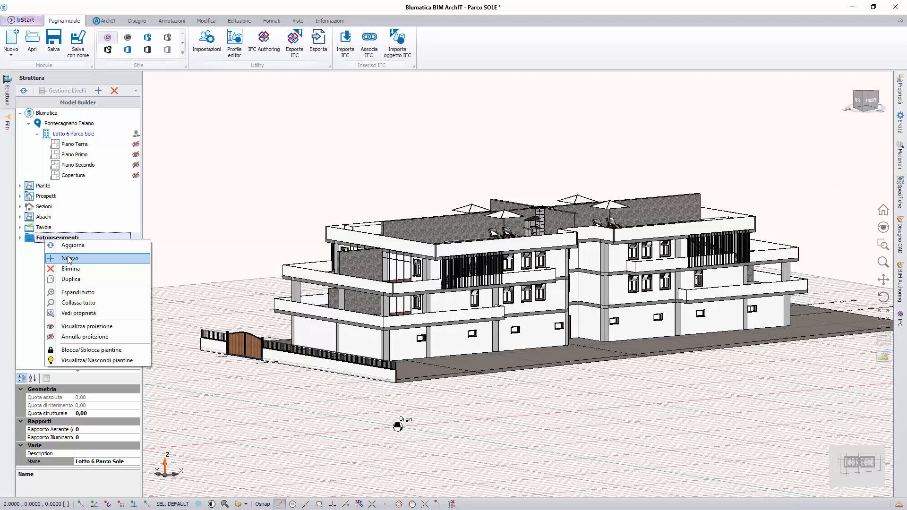
click(69, 258)
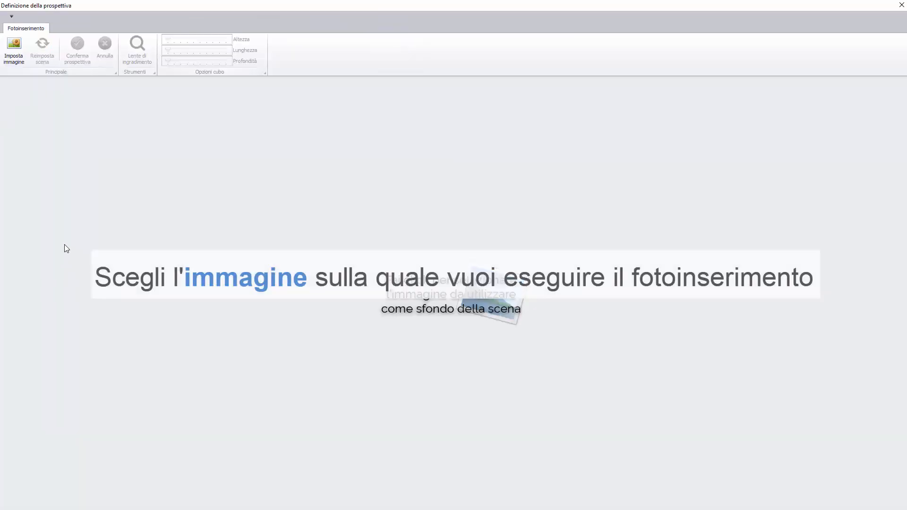
Load the street photo Fotoinserimento.jpg as the scene's background image.
click(20, 53)
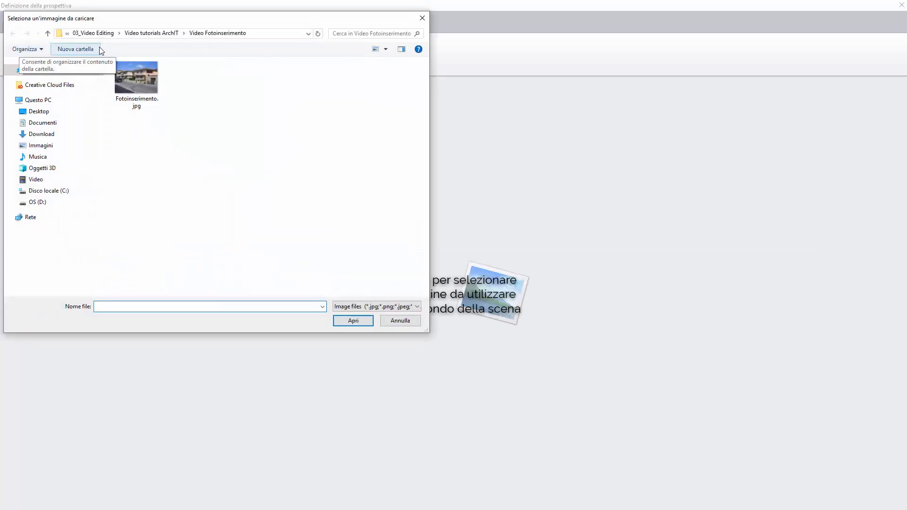
click(144, 77)
click(363, 324)
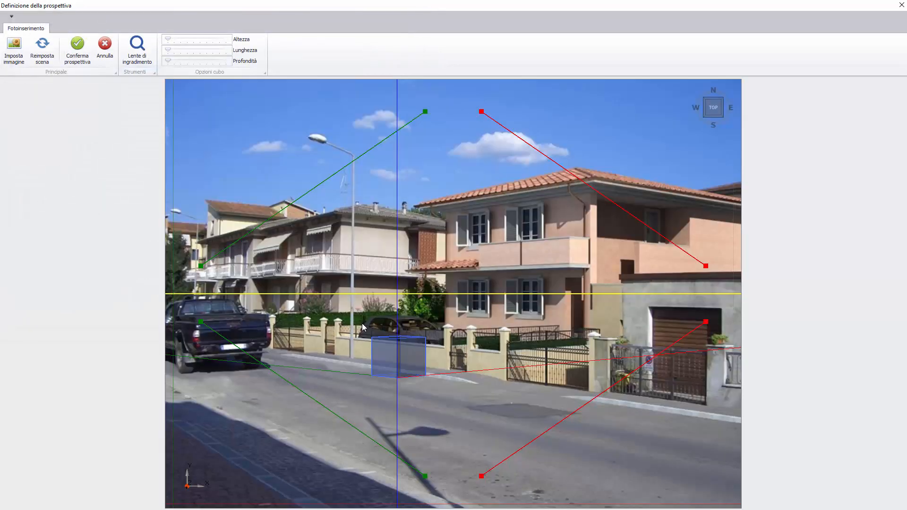
Align the upper red guide with the eaves of the pink house's side and the upper green guide with the neighbouring house's eaves.
drag(481, 113, 593, 181)
drag(705, 266, 738, 205)
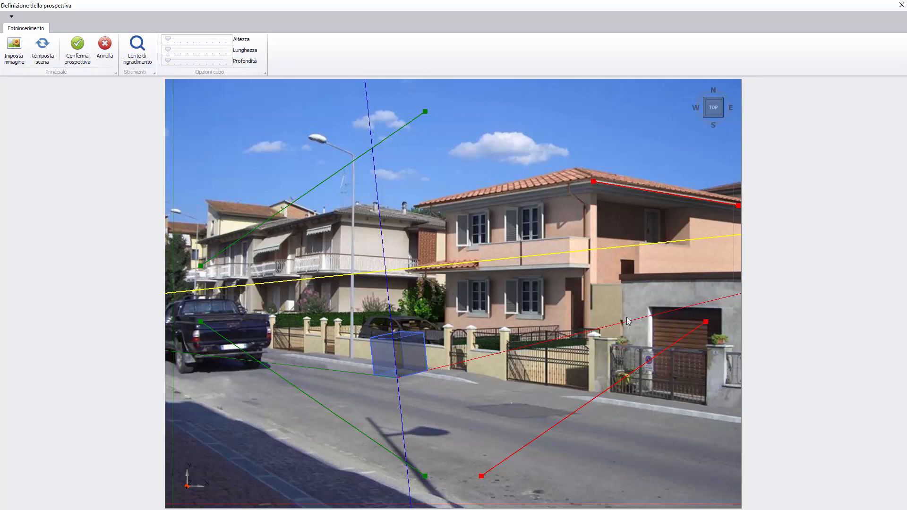
drag(200, 267, 262, 229)
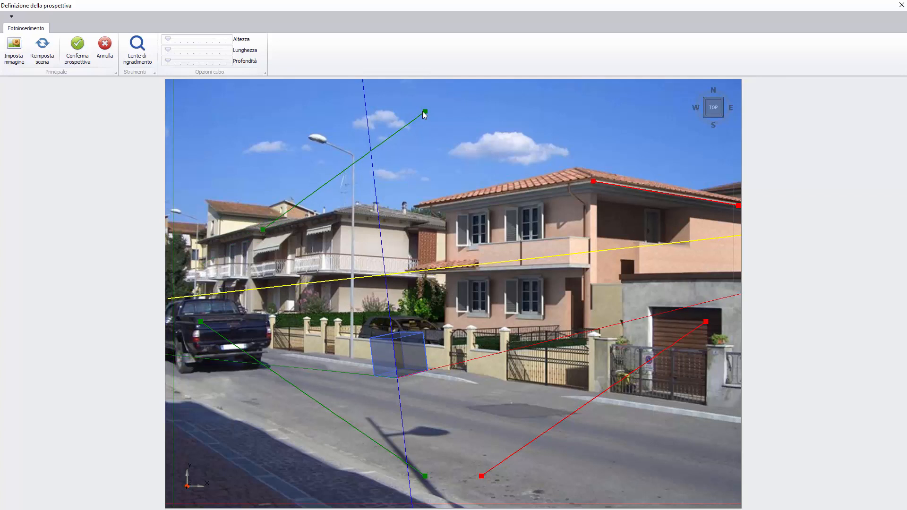
drag(425, 111, 334, 212)
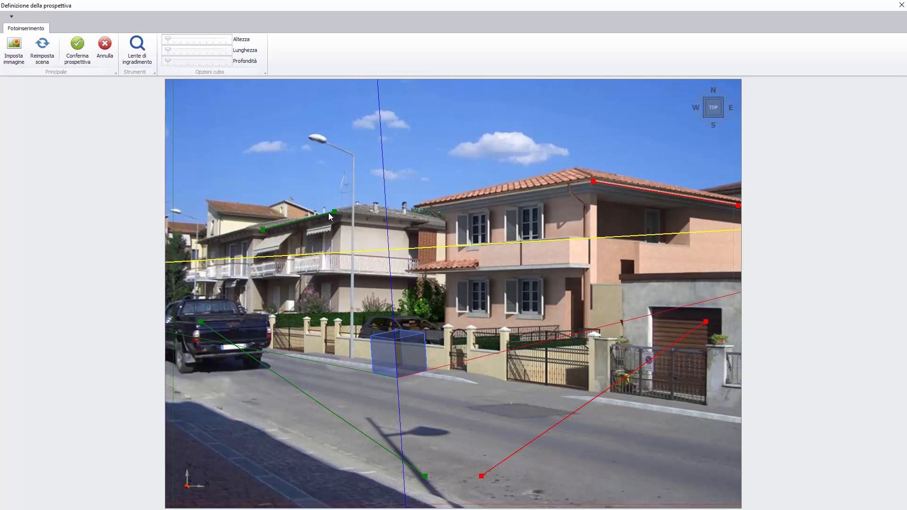
Align the lower green guide with the top of the street fence wall and the lower red guide with the pink house's side parapet.
drag(201, 321, 305, 336)
drag(425, 476, 390, 343)
drag(482, 475, 639, 243)
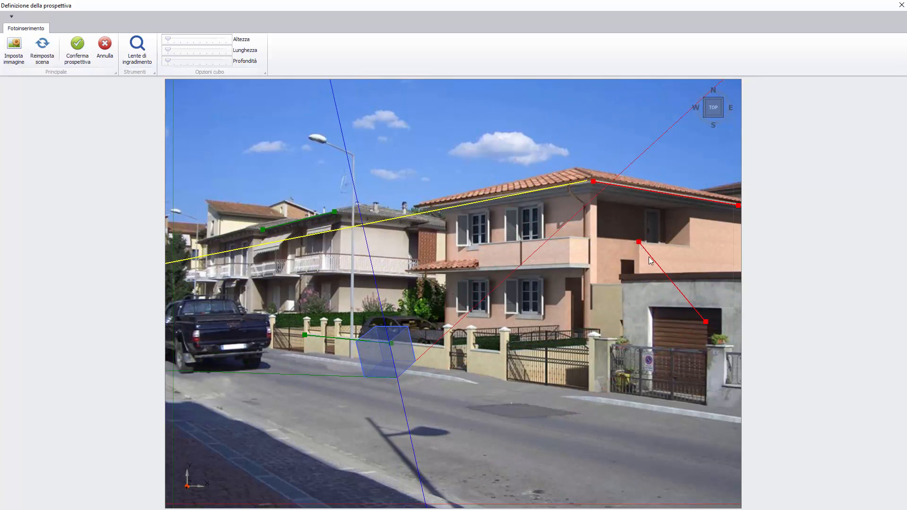
drag(705, 321, 688, 245)
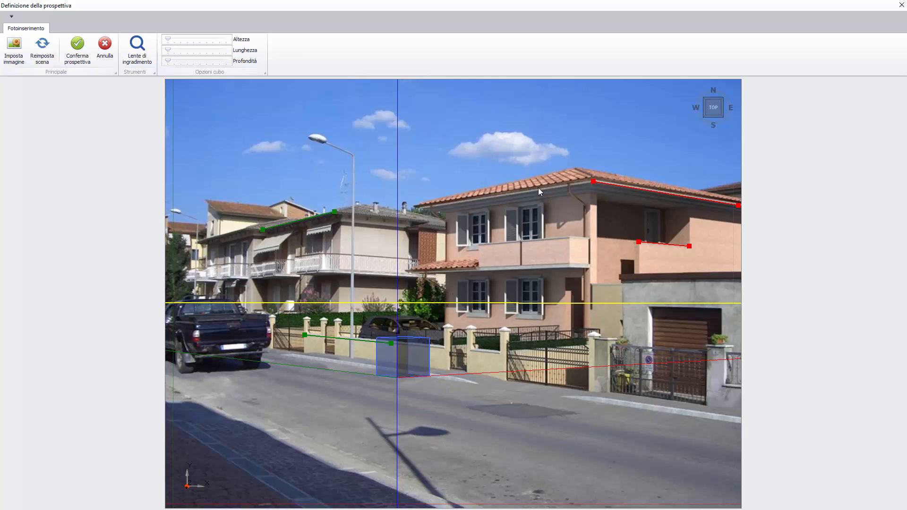
Refine the near ends of both green guides using the magnifying lens, extending the lower one along the fence wall to the gate pillar.
click(142, 47)
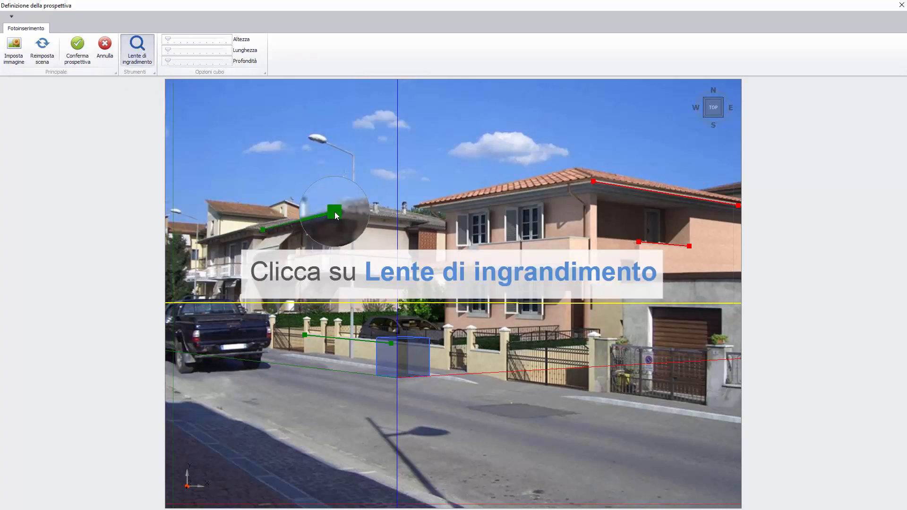
drag(335, 212, 337, 211)
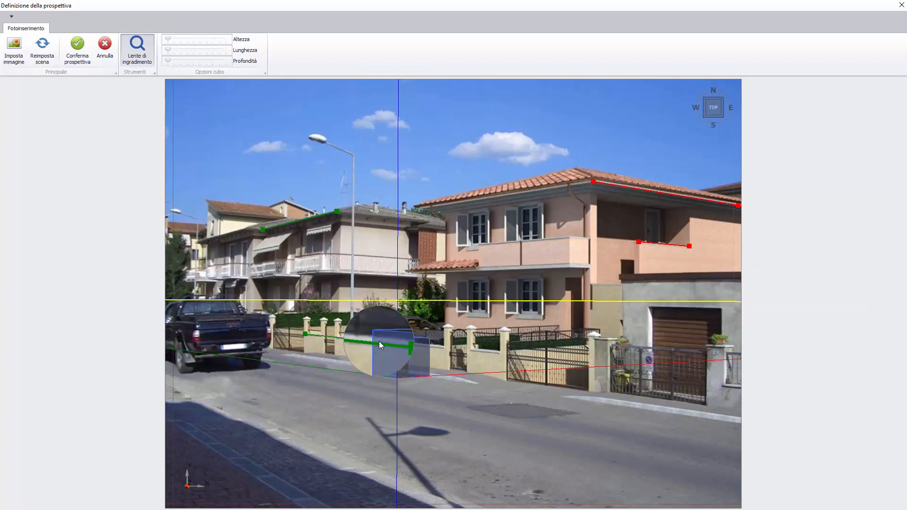
drag(392, 343, 447, 349)
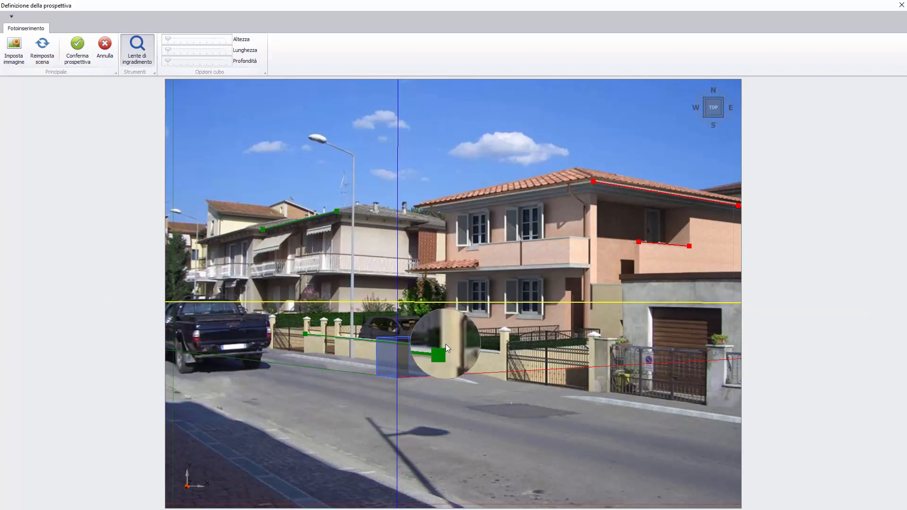
click(142, 54)
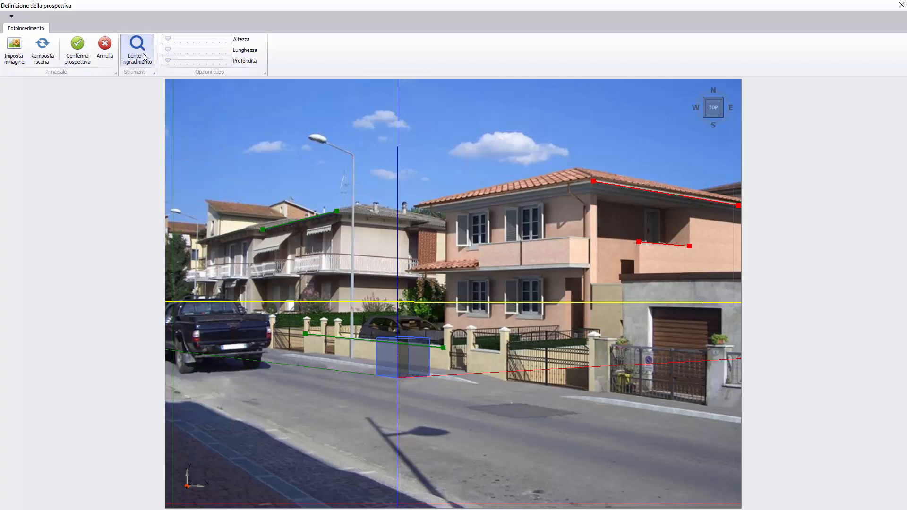
Place the reference cube beside the pink house's fence with medium height and maximum length and depth, and confirm the perspective.
drag(411, 350, 511, 352)
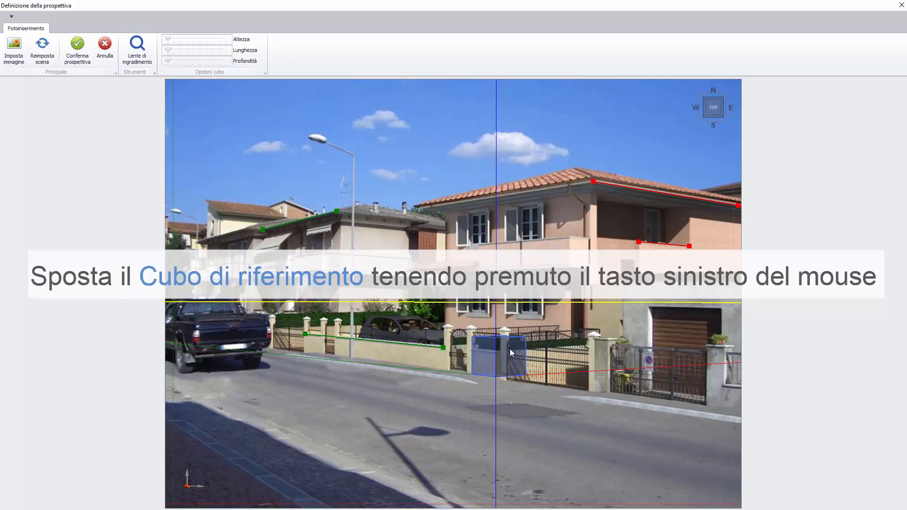
drag(168, 39, 225, 68)
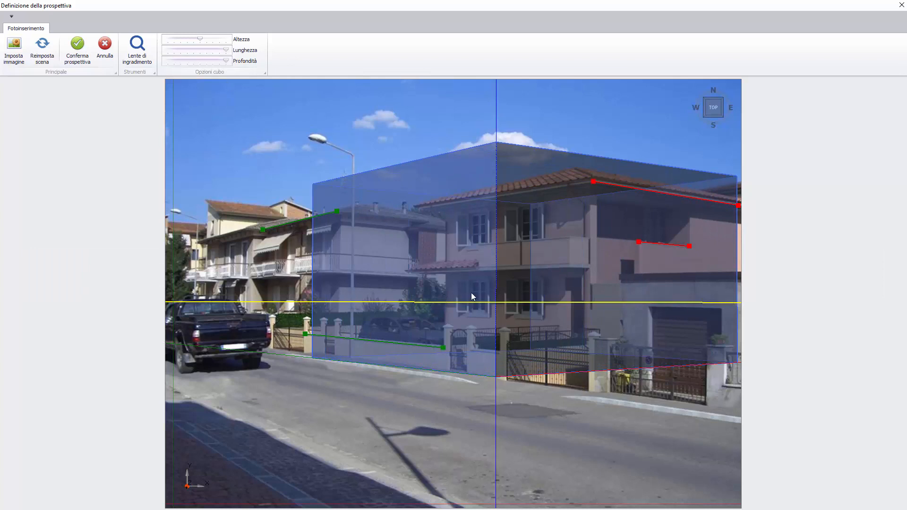
drag(468, 277, 495, 278)
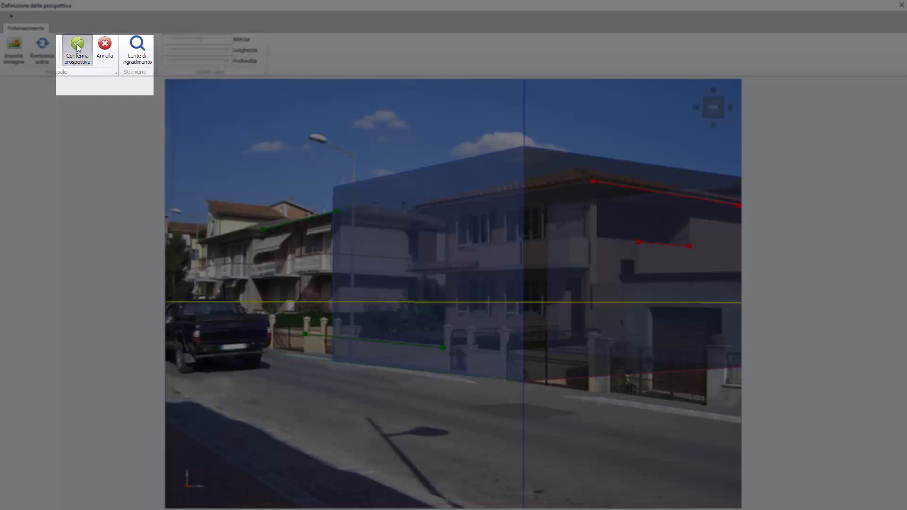
click(77, 45)
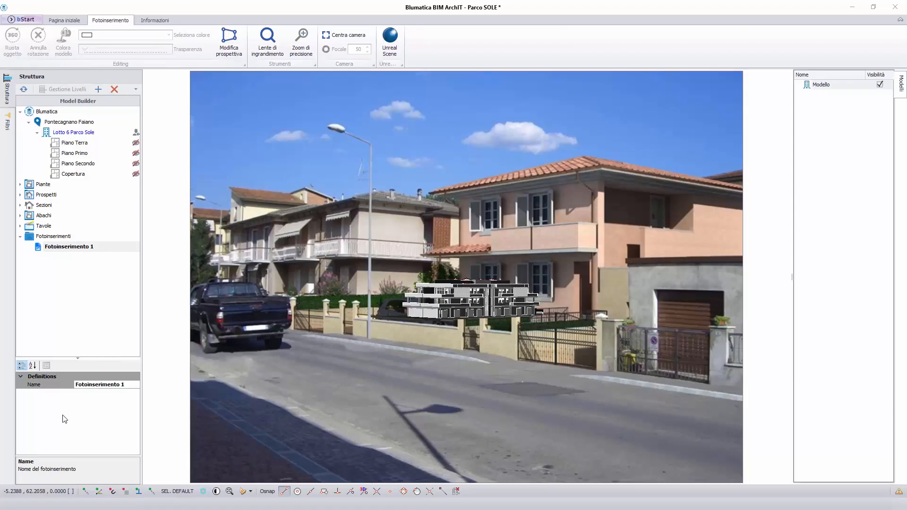
Rotate the building model in the photo so that its long facade and small windows face the street.
click(446, 303)
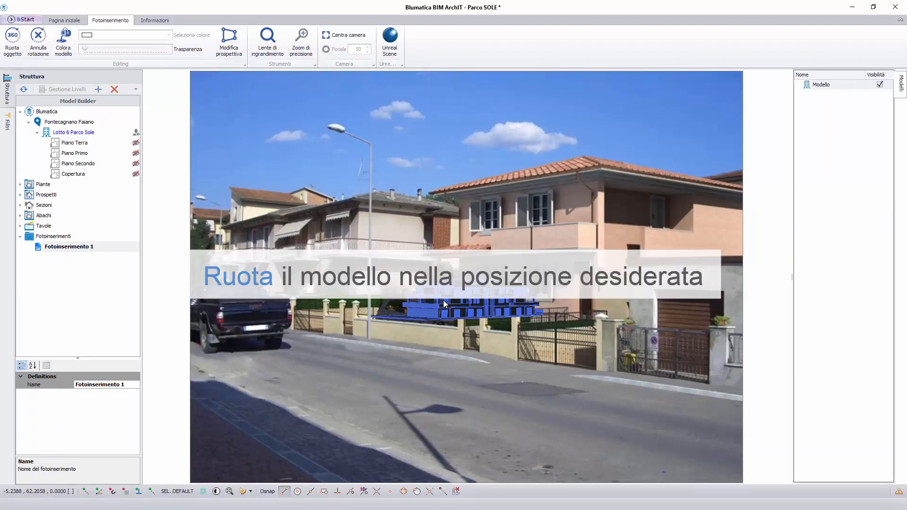
click(14, 41)
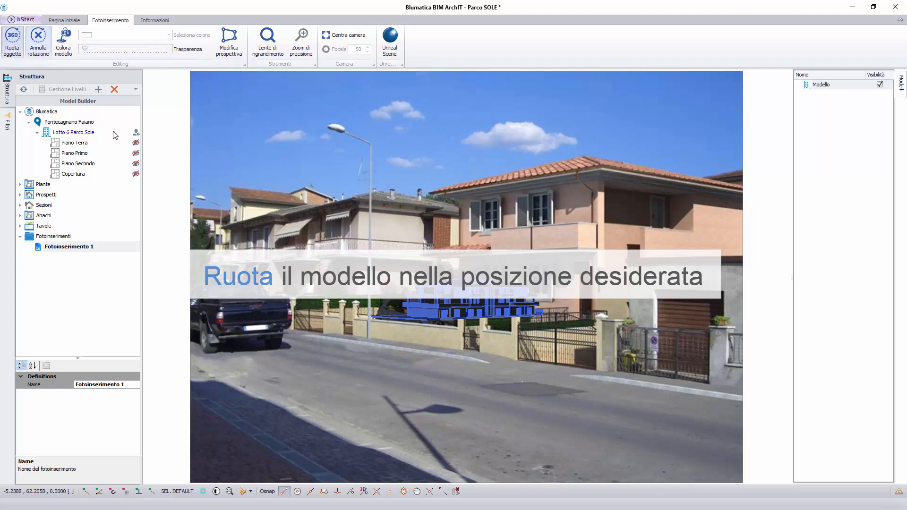
drag(421, 310, 460, 315)
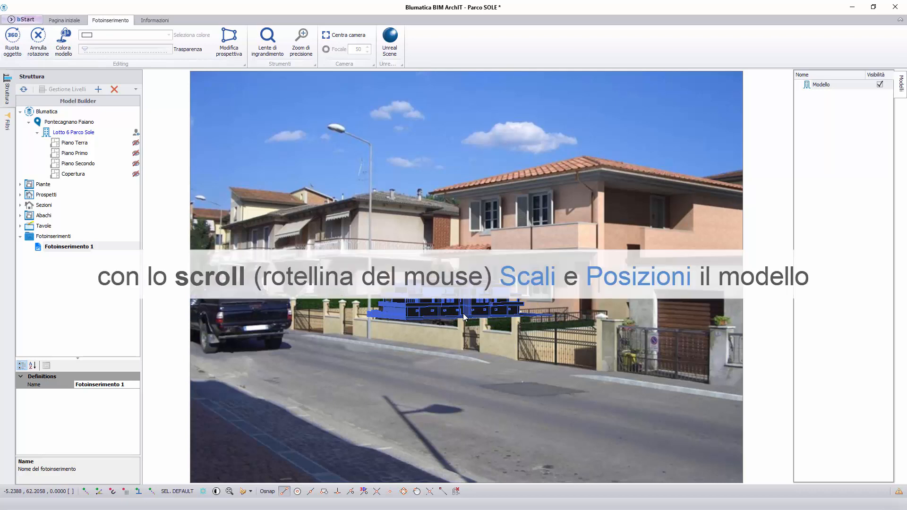
Scale up the building model and position it over the pink house, with its gate and fence along the road edge.
scroll(422, 300, up, 4)
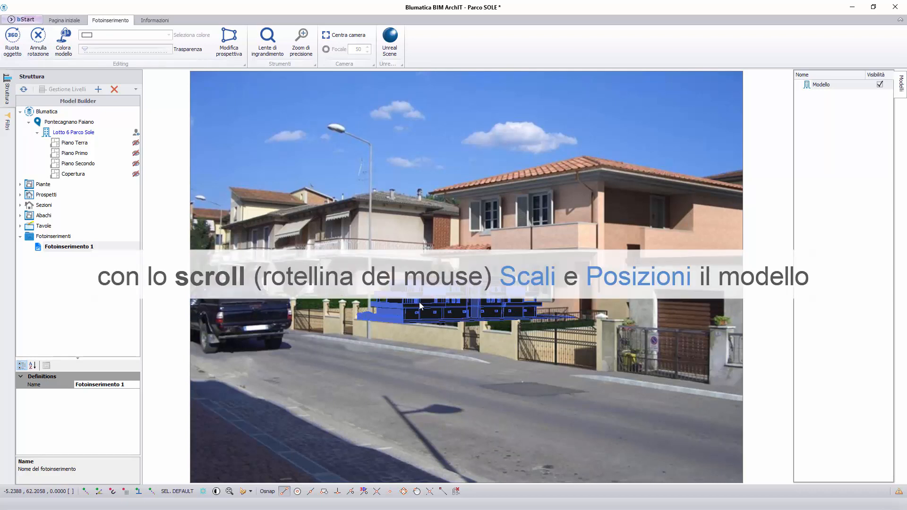
scroll(420, 304, up, 3)
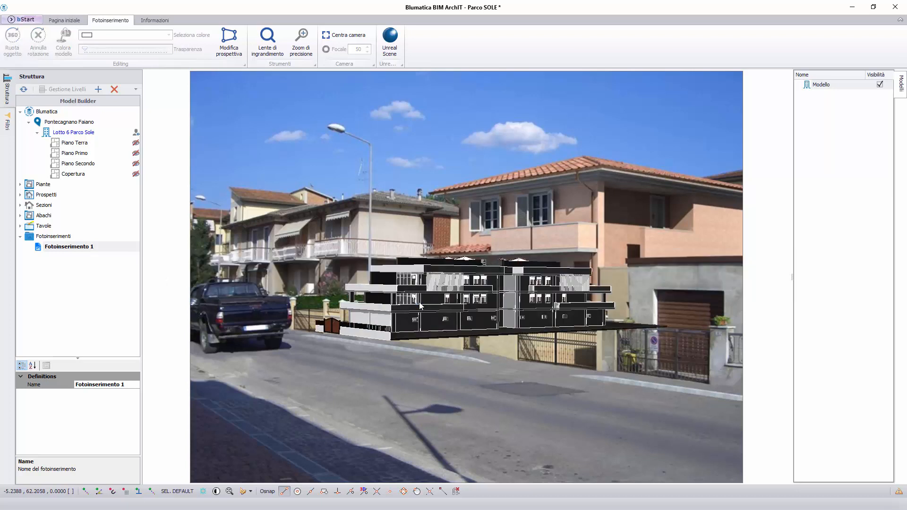
drag(409, 319, 560, 301)
scroll(471, 282, up, 5)
scroll(520, 304, up, 3)
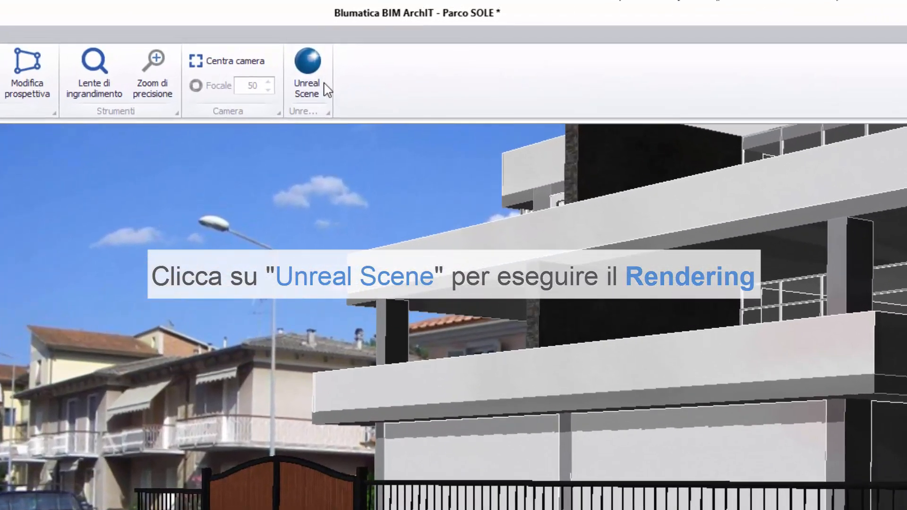
Render the photo insertion in Unreal Scene and set the sun simulation date to month 11, year 2019.
click(308, 75)
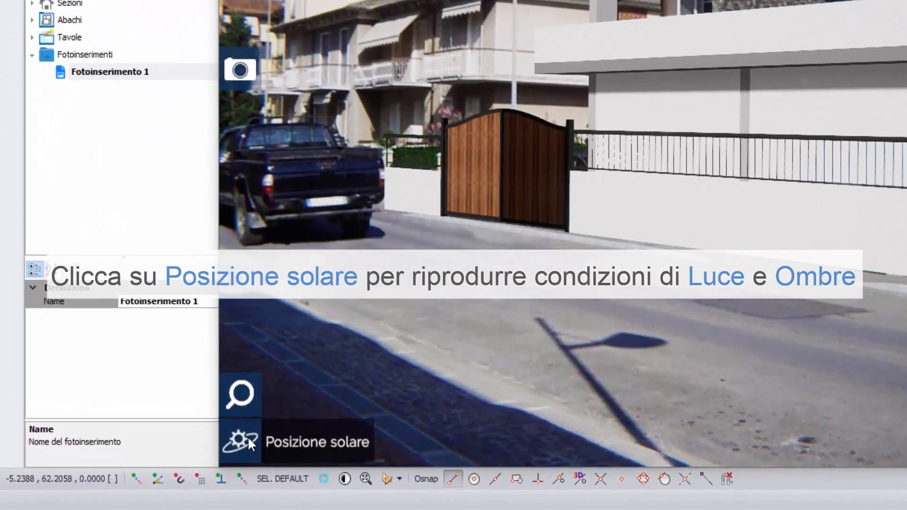
click(247, 435)
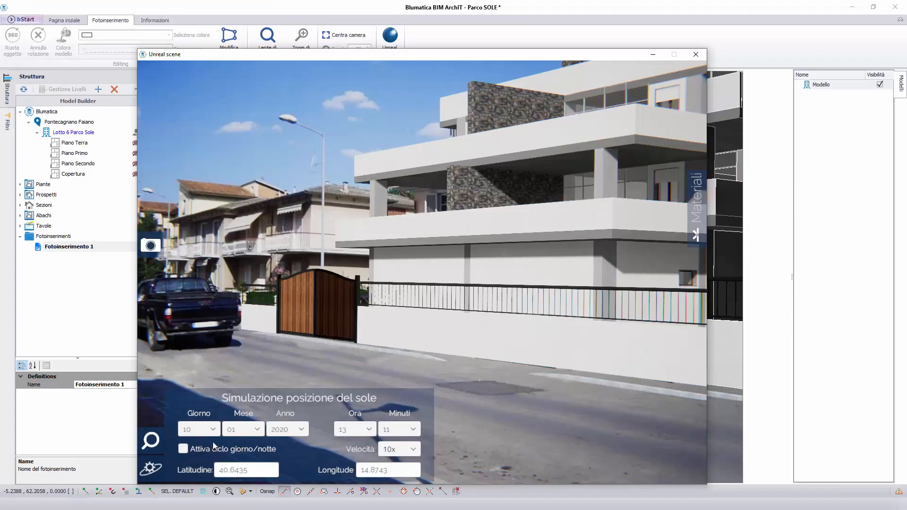
click(242, 429)
scroll(263, 367, down, 2)
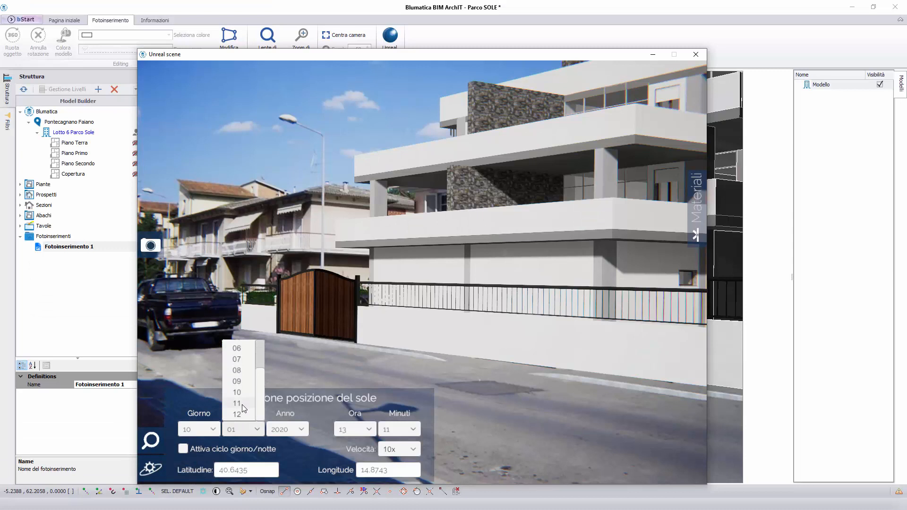
click(242, 404)
click(300, 426)
drag(303, 352, 305, 364)
click(282, 374)
Set the sun simulation time to hour 11 and minute 20, with the day/night cycle switched off.
click(356, 424)
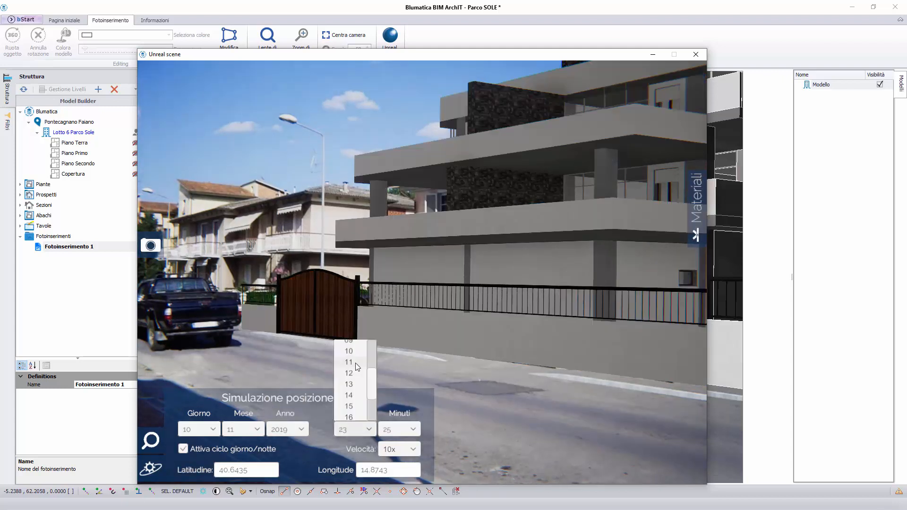
click(356, 363)
click(182, 449)
click(415, 428)
drag(416, 348, 414, 371)
click(395, 380)
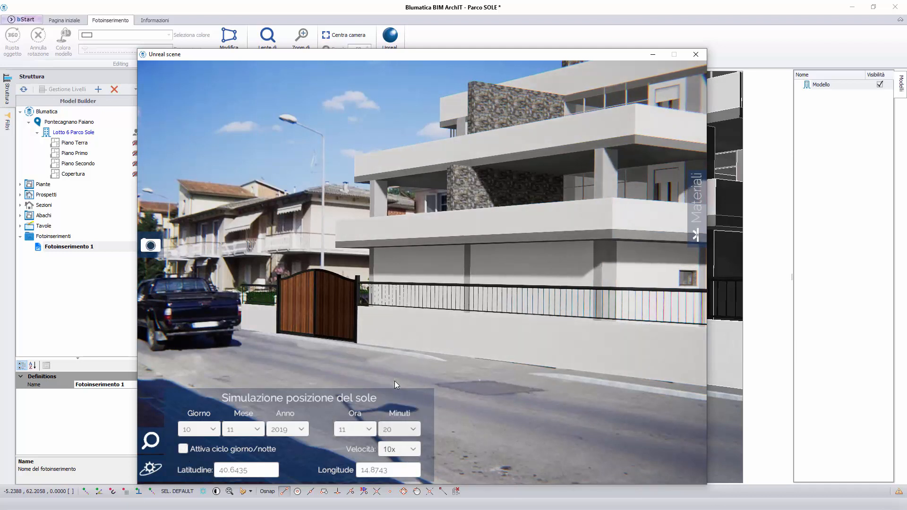
Change the sun simulation hour to 10 and close the sun position settings.
click(369, 427)
drag(372, 363, 371, 383)
click(353, 388)
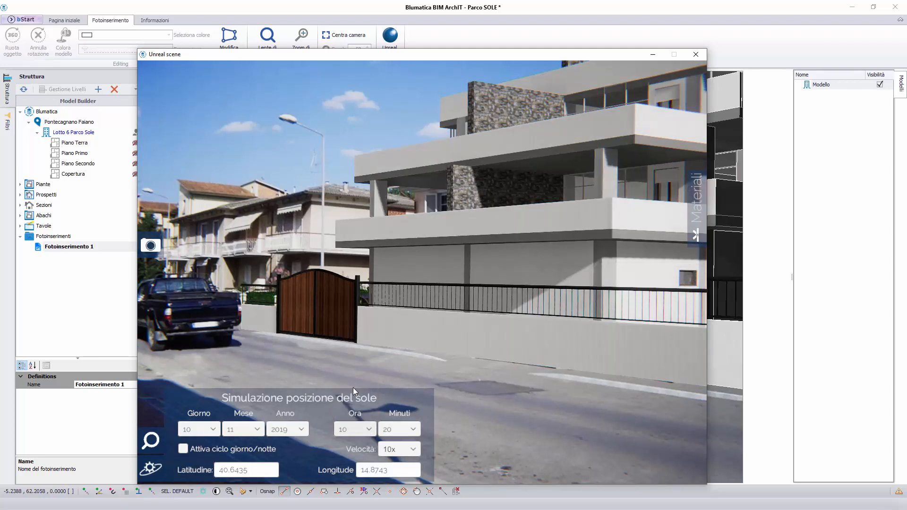
click(151, 469)
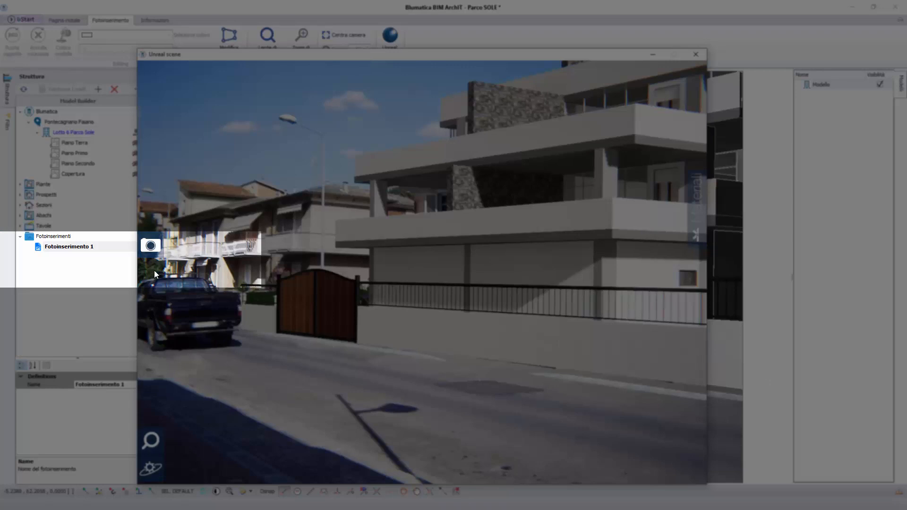
Capture a screenshot of the rendered scene and open the captured image from the project structure.
click(152, 248)
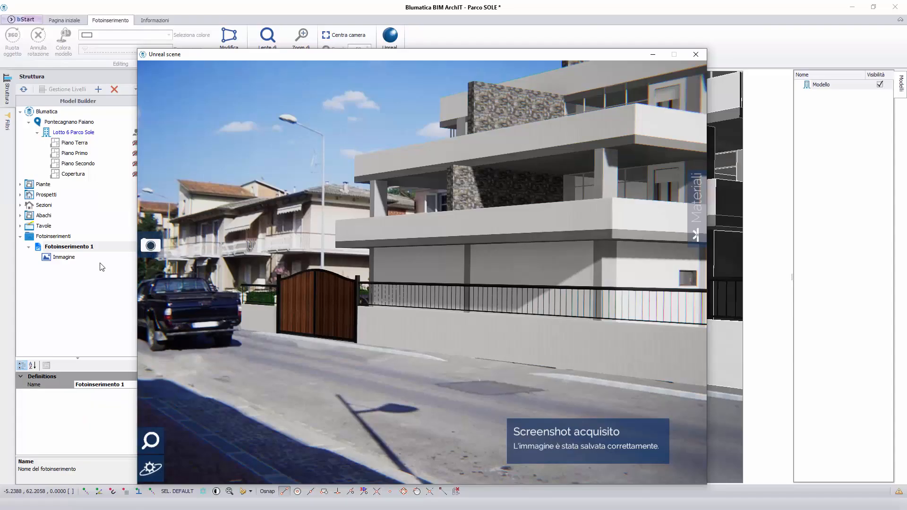
double_click(65, 258)
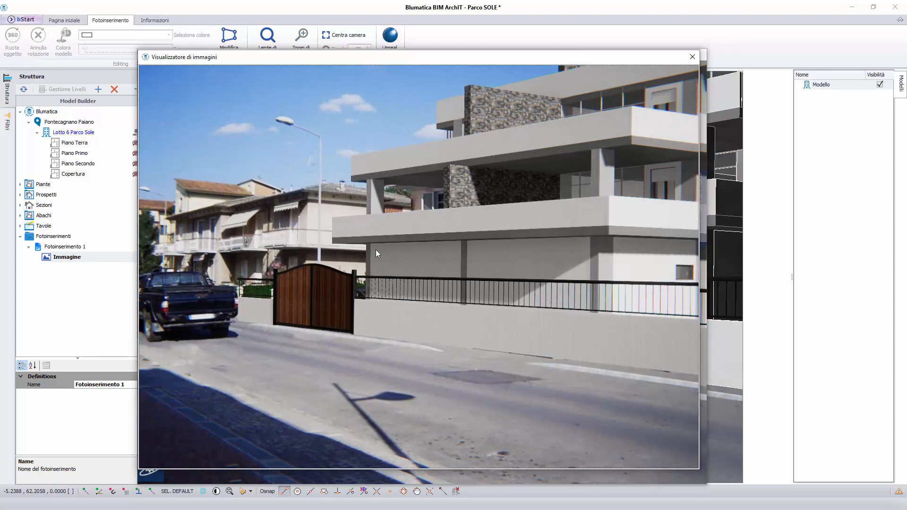
Save the captured image as the JPEG file Fotoinserimento_Via Irno in the Video Fotoinserimento folder.
right_click(377, 250)
click(399, 320)
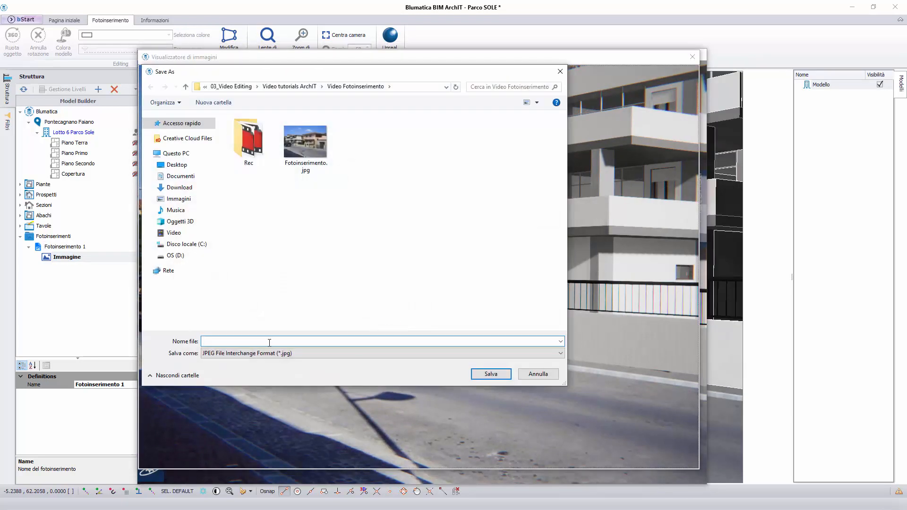
text(Fotoinserimento_Via l)
click(487, 374)
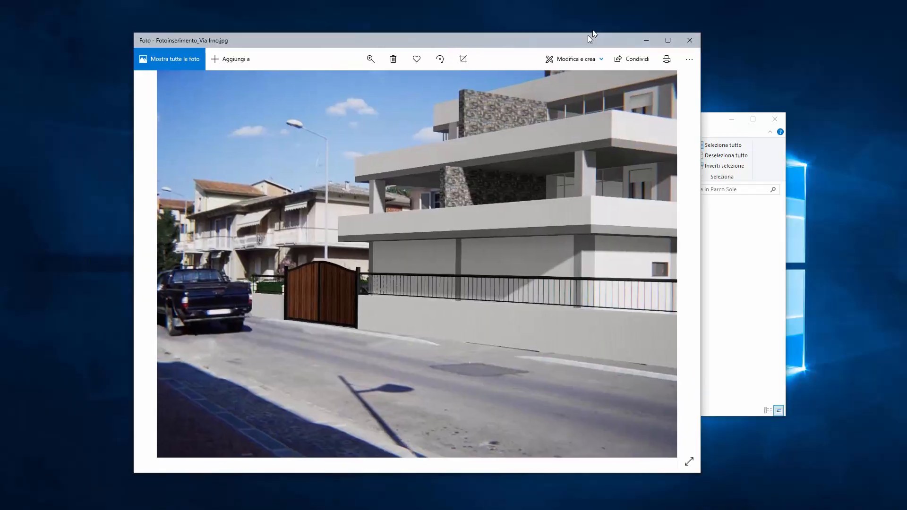
drag(589, 32, 627, 4)
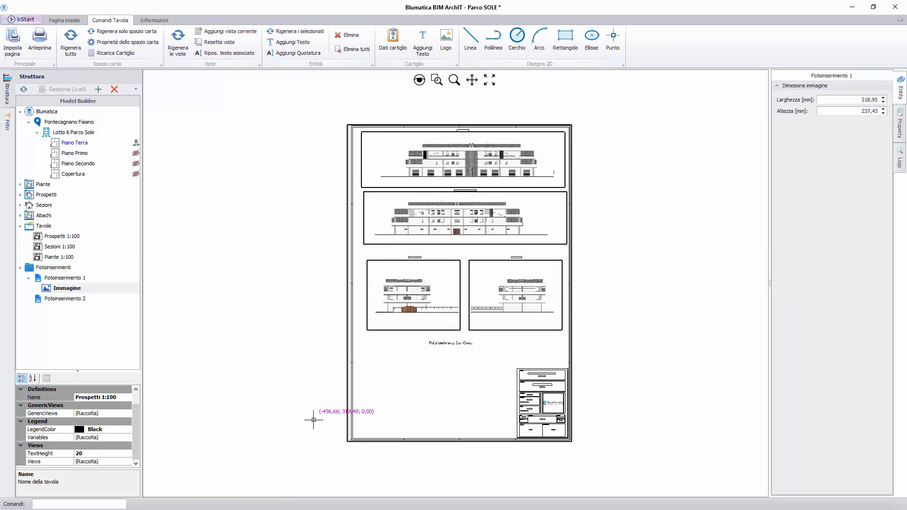
Place the captured image of Fotoinserimento 1 on the Prospetti 1:100 sheet, 1300 mm wide and 1200 mm high, under its photo-insertion title.
drag(71, 289, 464, 284)
click(846, 99)
double_click(845, 99)
text(1.300)
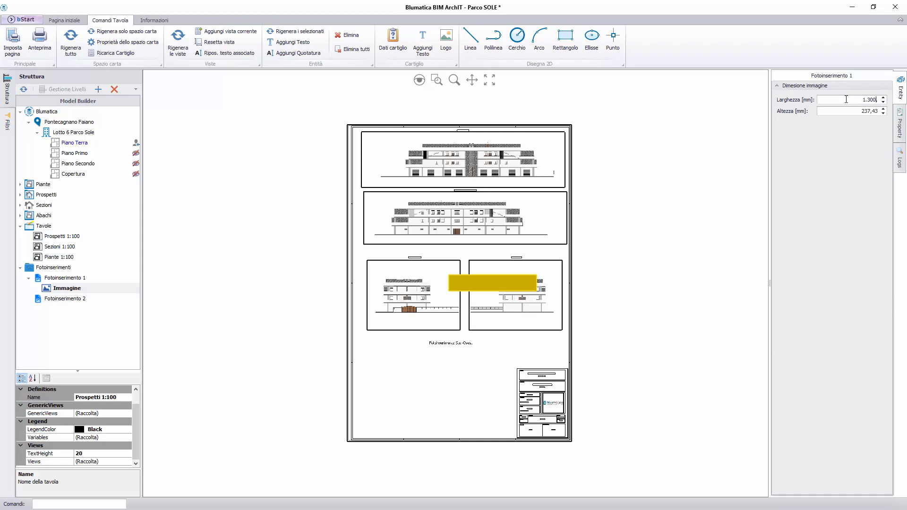
text(,00)
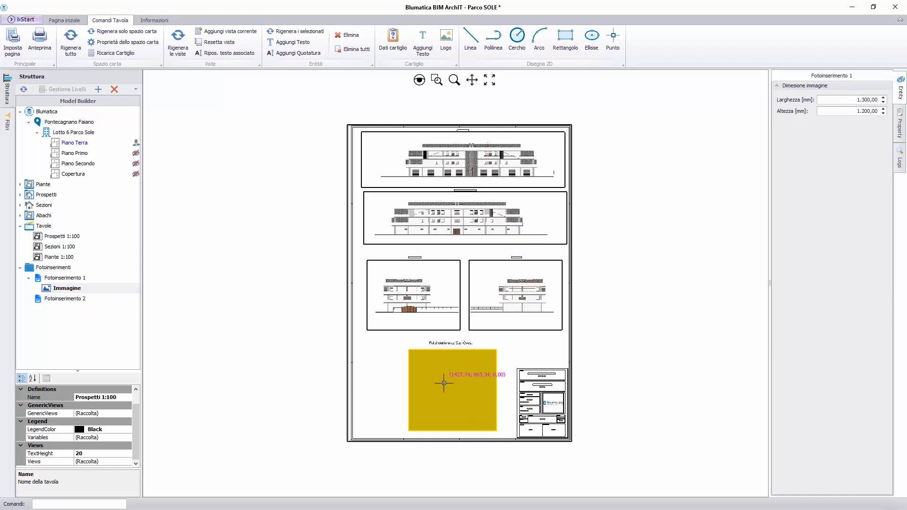
click(443, 382)
scroll(457, 423, up, 3)
scroll(444, 427, up, 2)
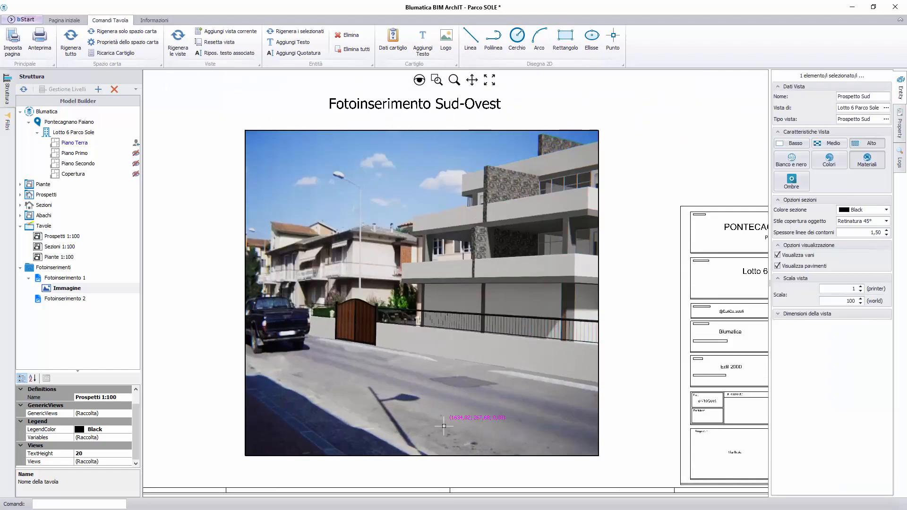